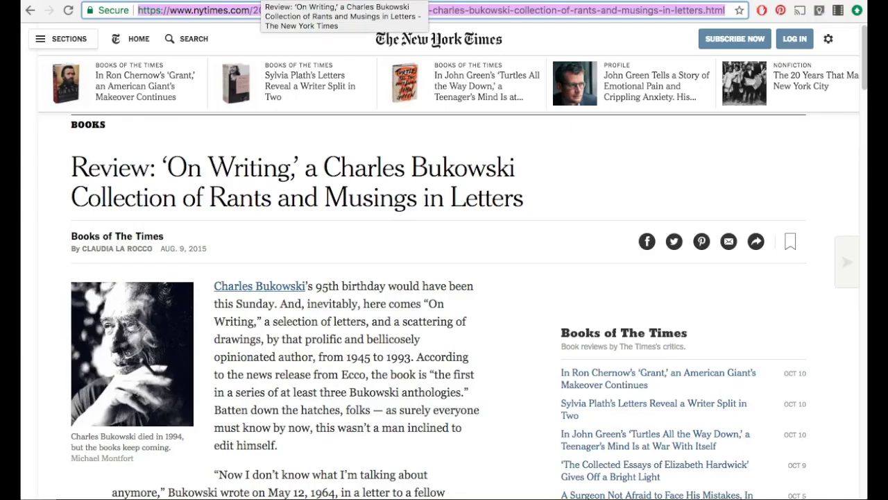
scroll(358, 308, "down", 15)
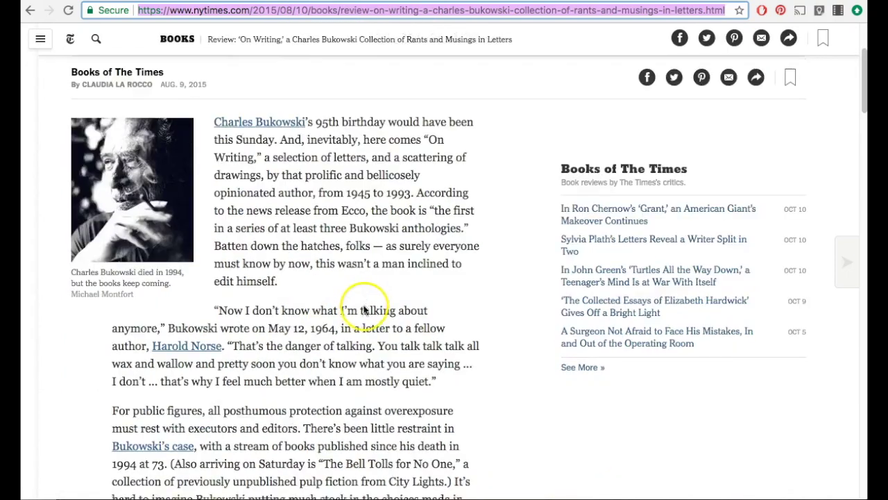
scroll(359, 299, "down", 6)
scroll(358, 299, "up", 20)
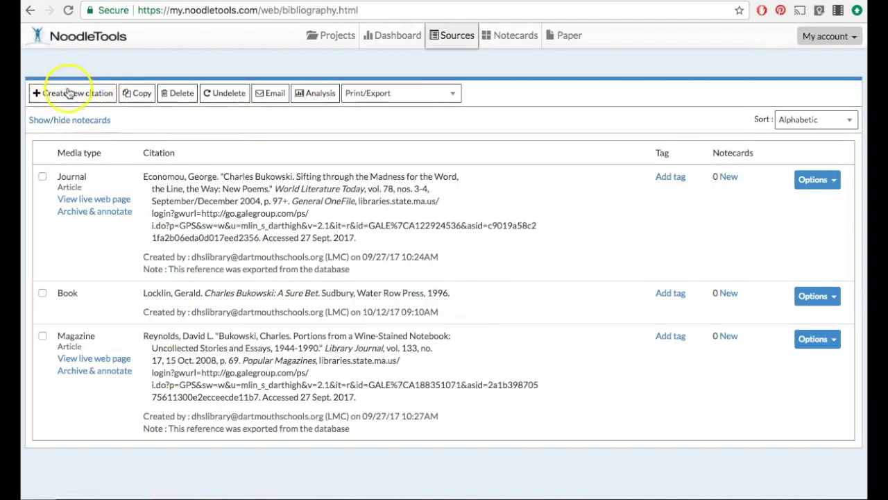
Create a new citation in the sources list for a website source of the type Web Page.
left_click(87, 94)
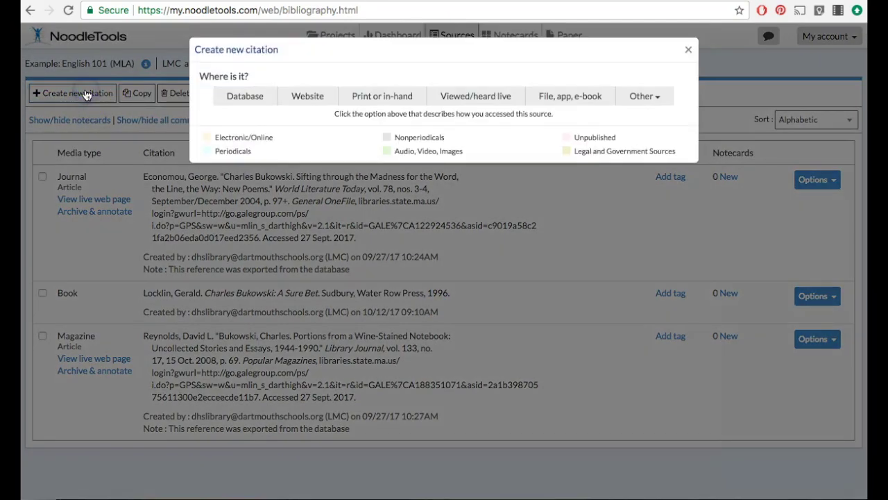
left_click(306, 99)
scroll(422, 291, "down", 2)
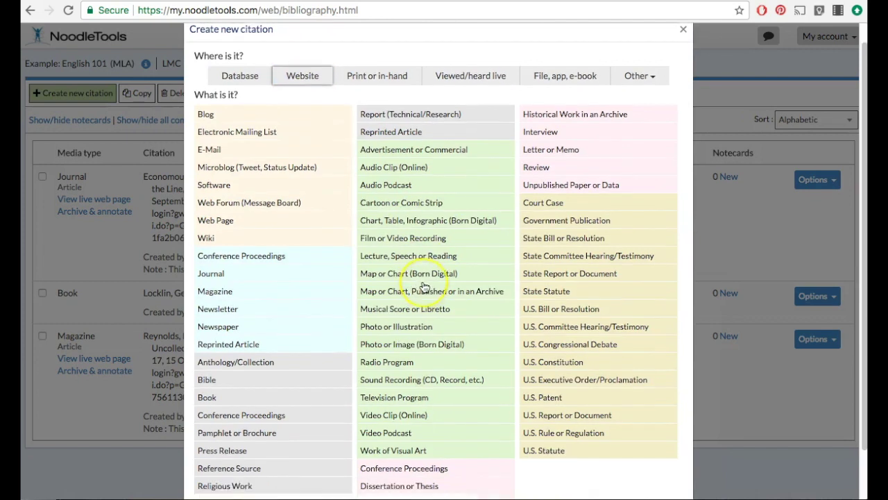
scroll(424, 287, "up", 2)
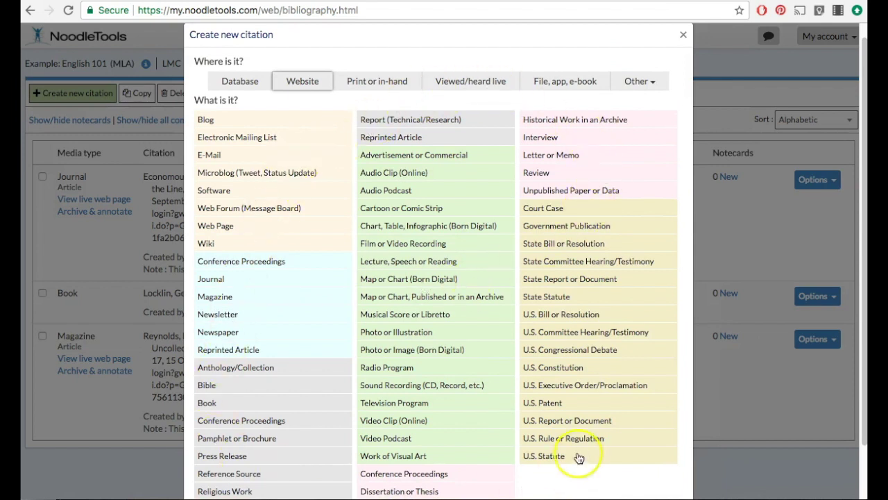
scroll(575, 458, "down", 1)
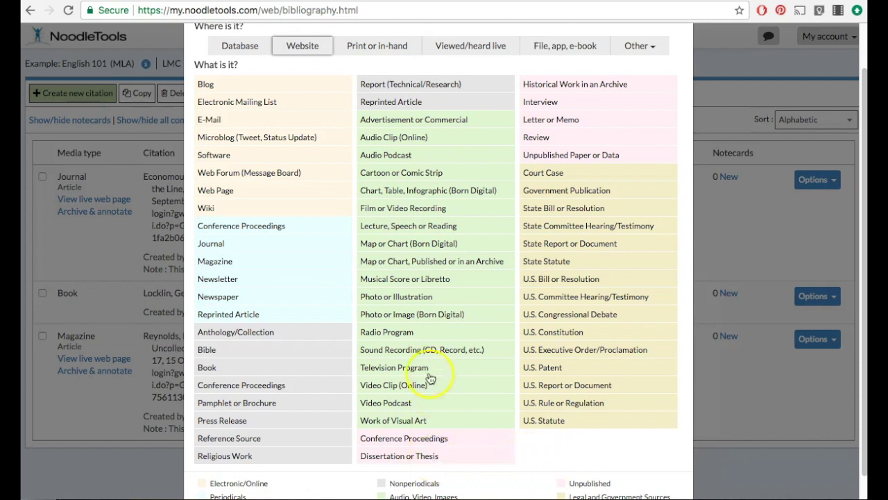
scroll(436, 277, "up", 2)
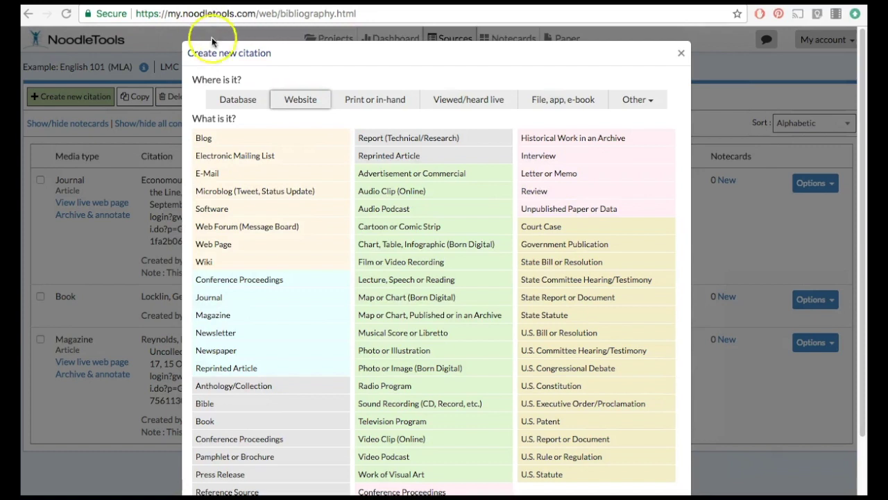
left_click(206, 245)
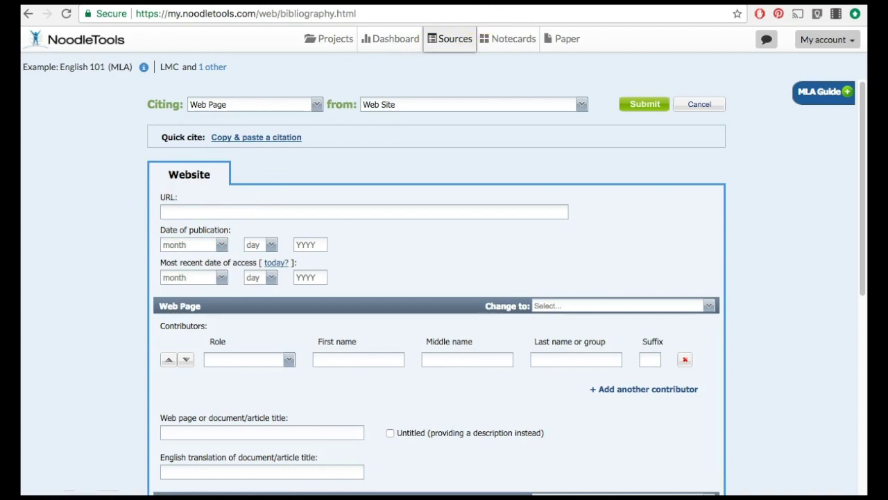
key("ctrl+Tab")
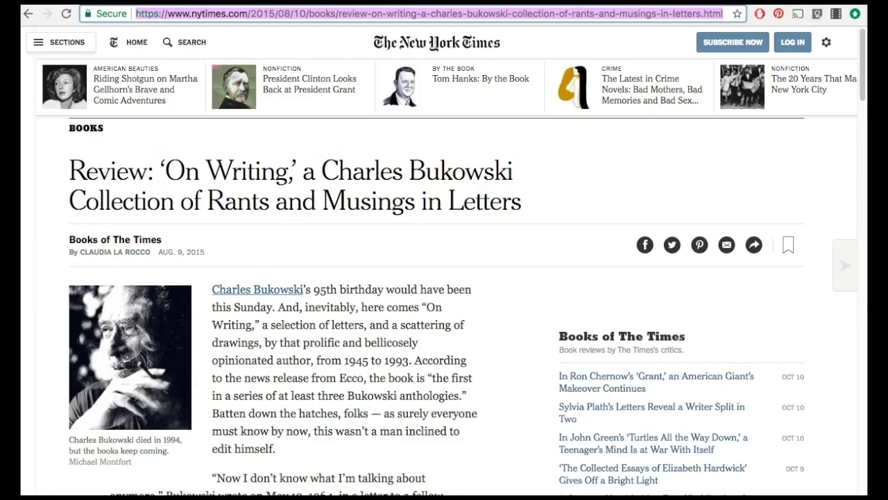
key("ctrl+shift+Tab")
left_click(334, 212)
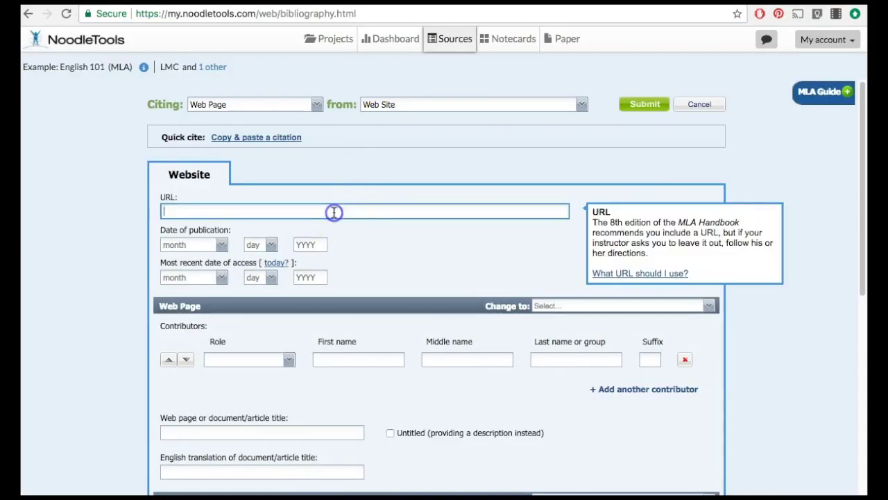
type("https://www.nytimes.com/2015/08/10/books/review-on-writing-a-charles-bukowski-collection-of-rants-and-musings-in-letters.html")
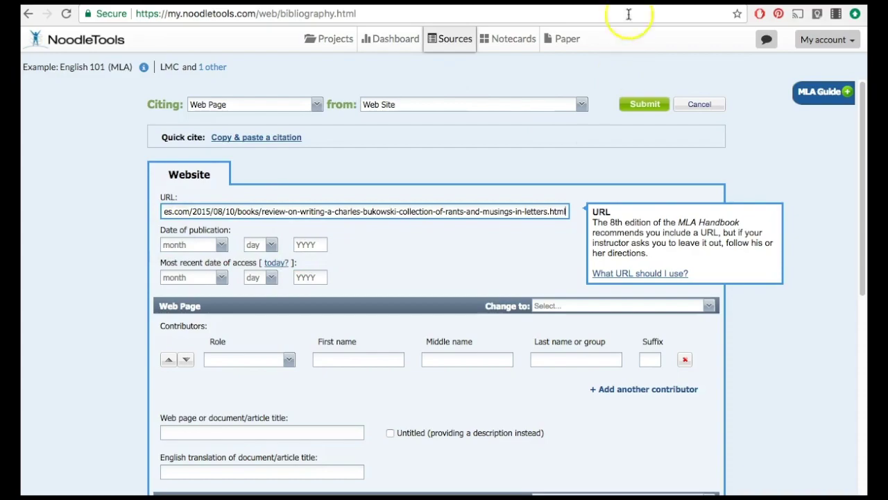
Check the article's date, set the date of publication to August 9, 2015, and set the most recent date of access to today.
key("ctrl+Tab")
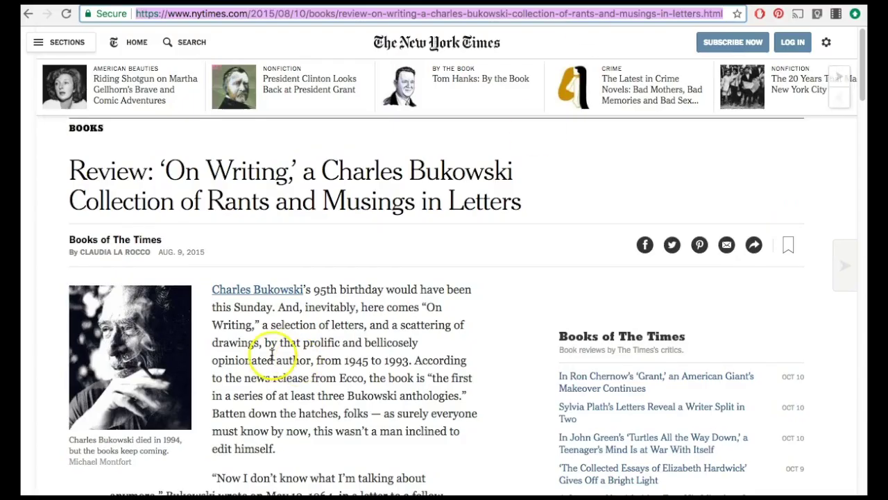
scroll(274, 356, "down", 1)
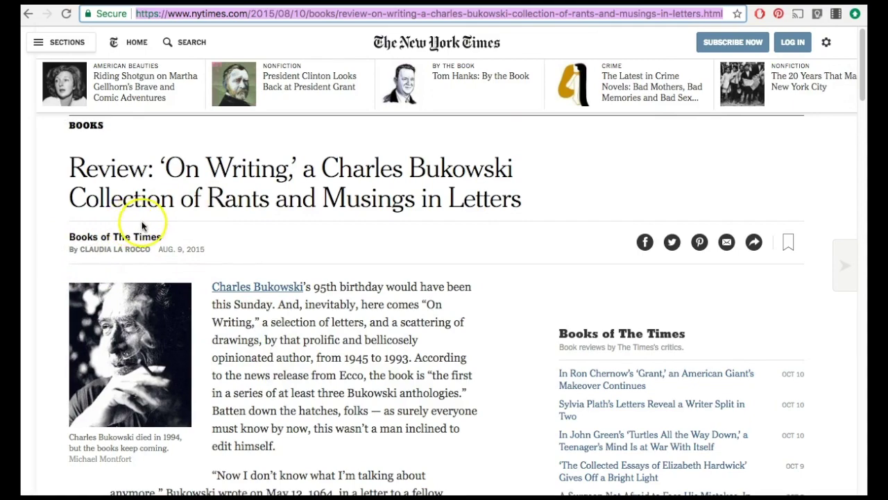
key("ctrl+Tab")
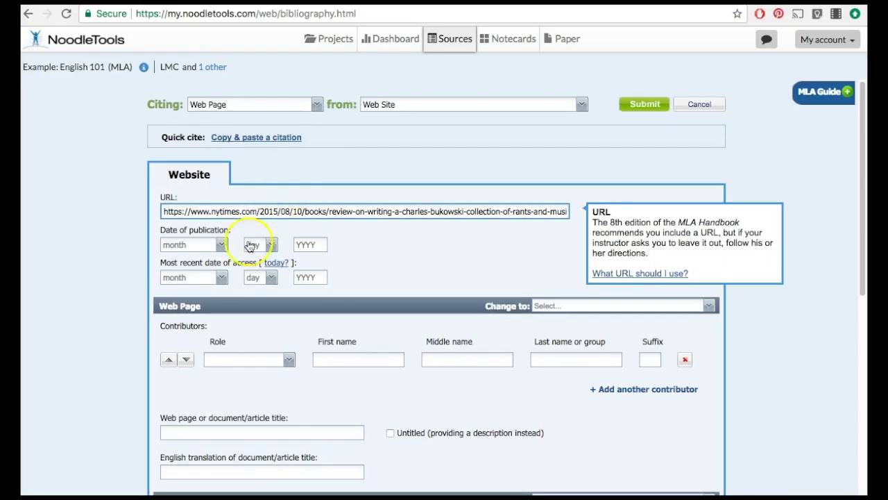
left_click(222, 244)
left_click(223, 244)
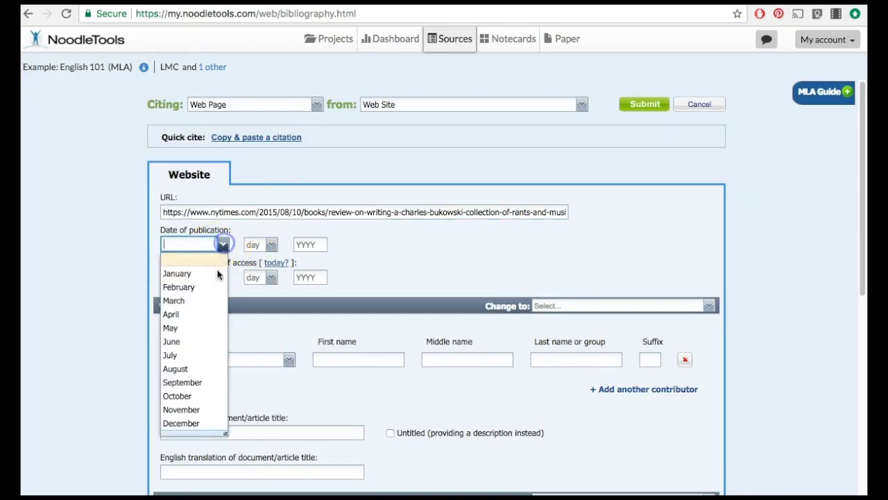
left_click(186, 369)
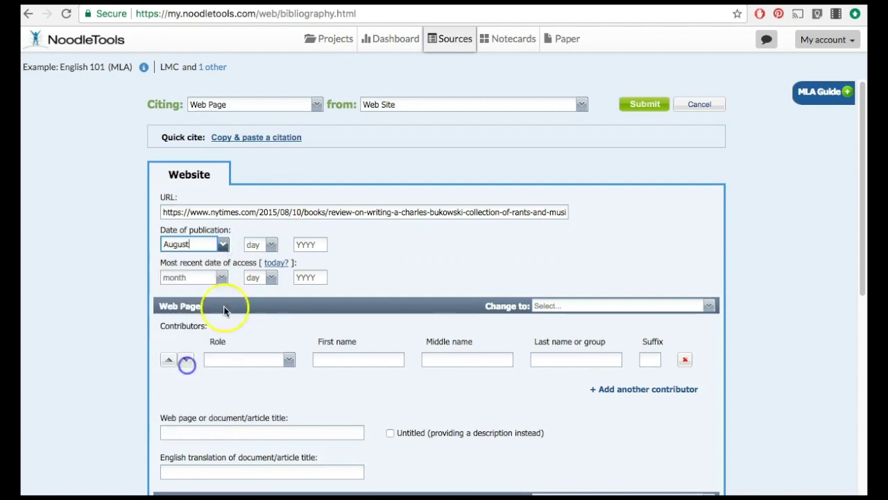
left_click(256, 249)
left_click(254, 390)
left_click(306, 244)
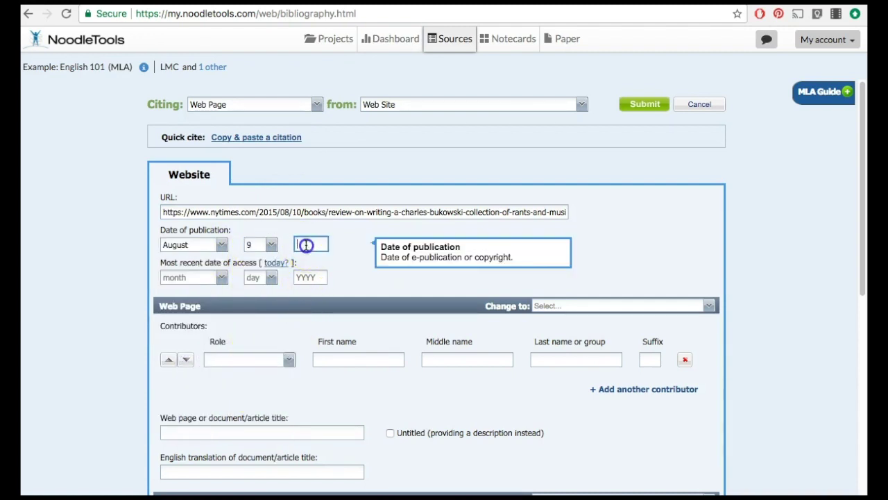
type("2015")
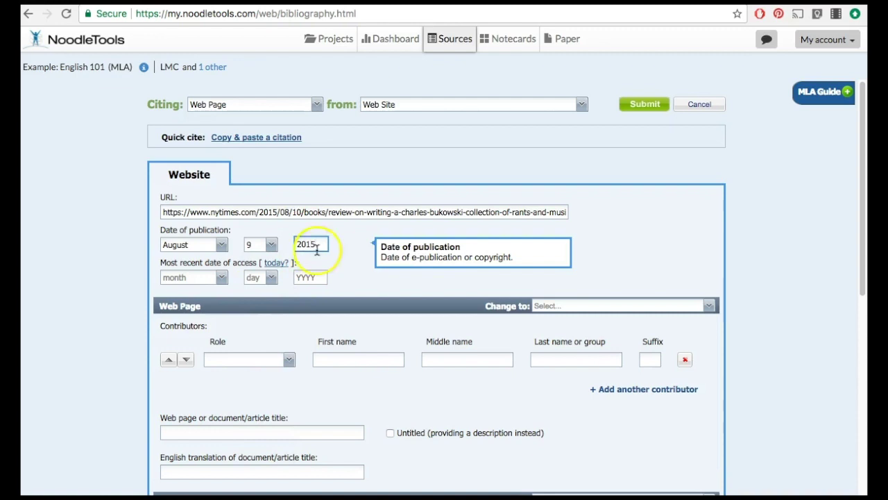
left_click(278, 263)
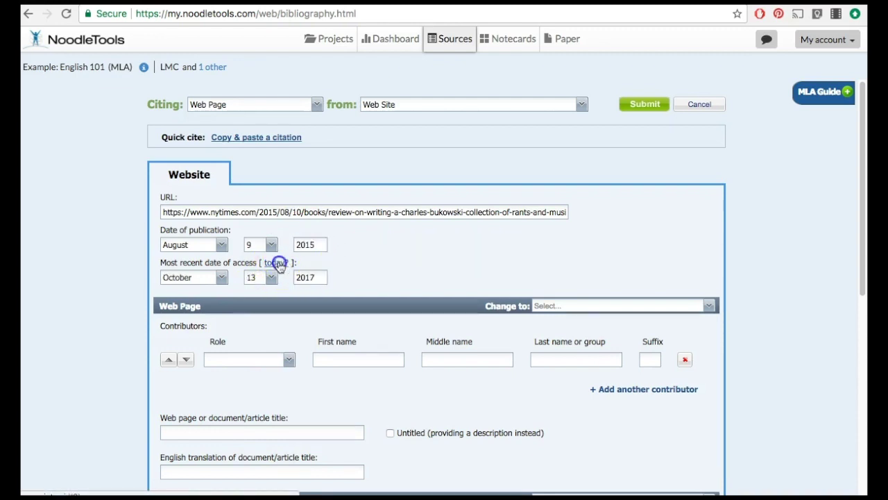
Set the web page contributor's role to Author and enter the article author's first and last name.
left_click(289, 360)
left_click(285, 373)
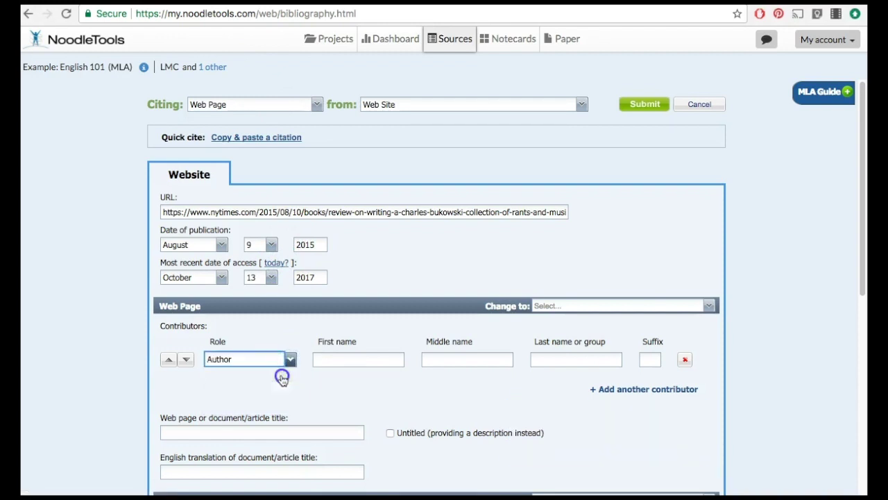
left_click(341, 354)
type("Cl")
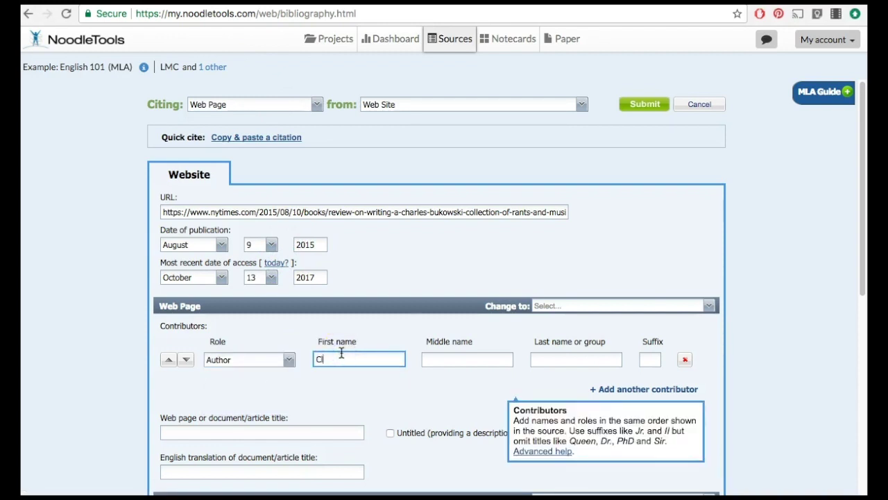
type("audia")
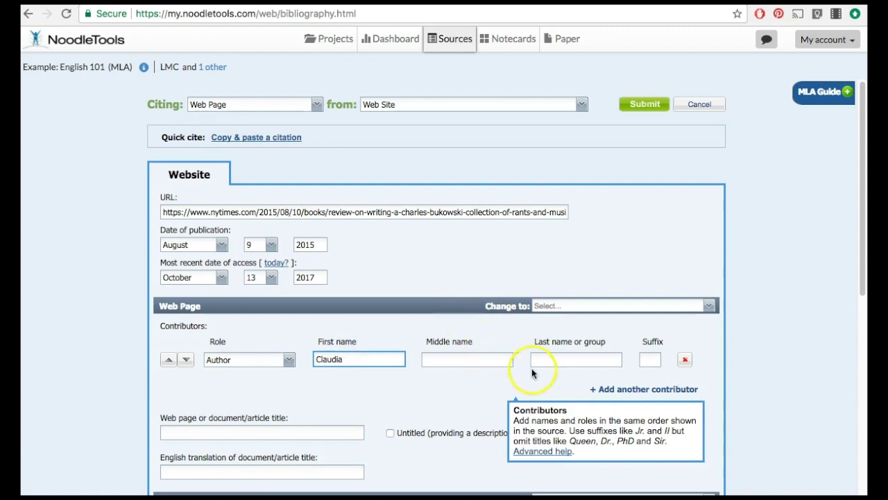
left_click(548, 358)
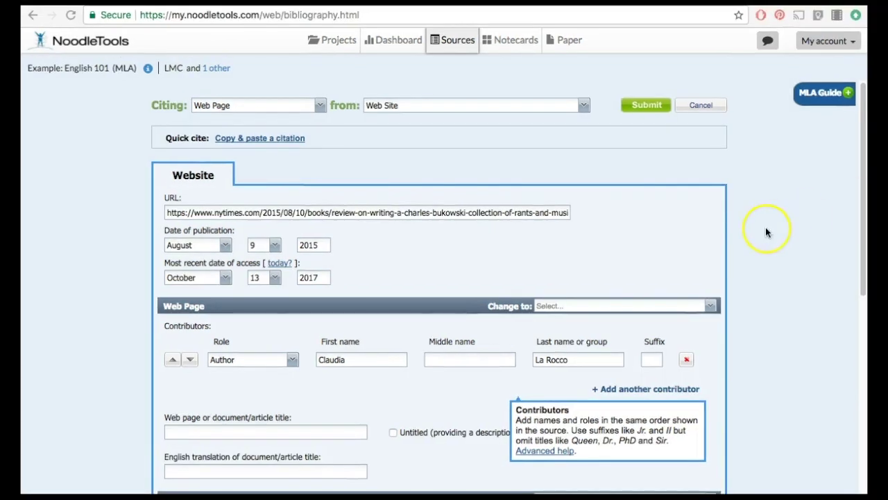
Paste "Review: 'On Writing,' a Charles Bukowski Collection of Rants and Musings in Letters" as the web page article title.
scroll(766, 232, "down", 5)
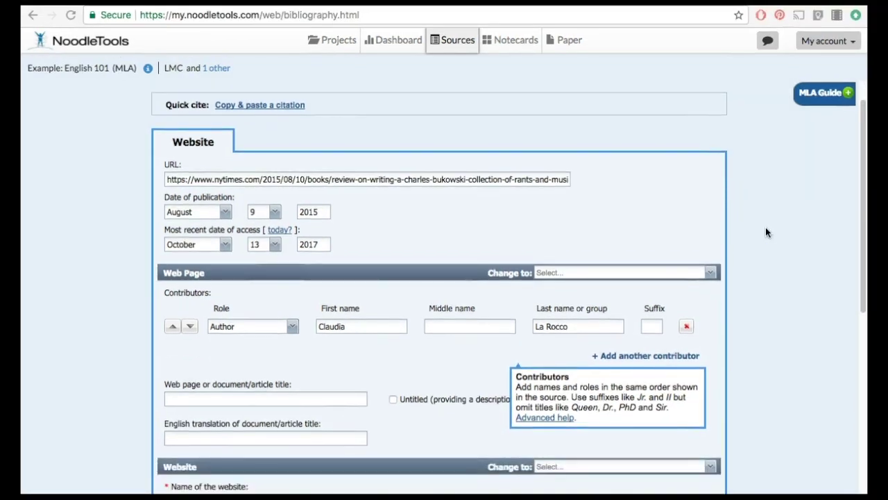
scroll(761, 233, "down", 1)
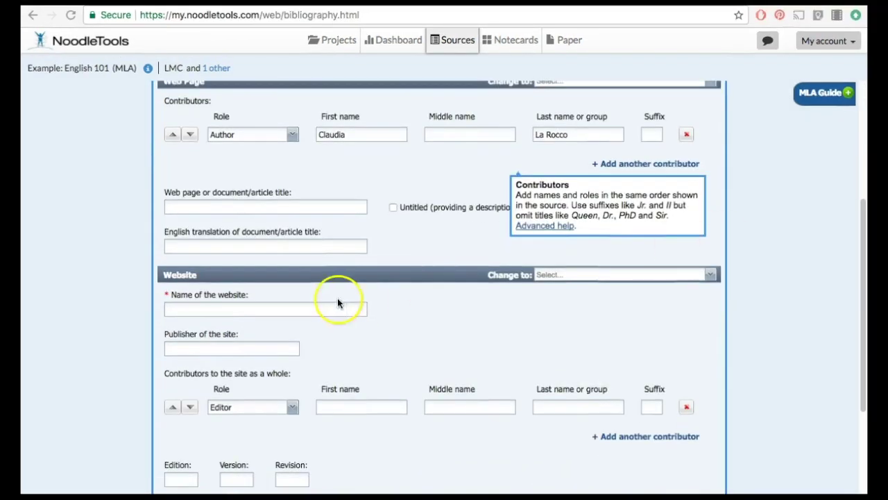
left_click(315, 205)
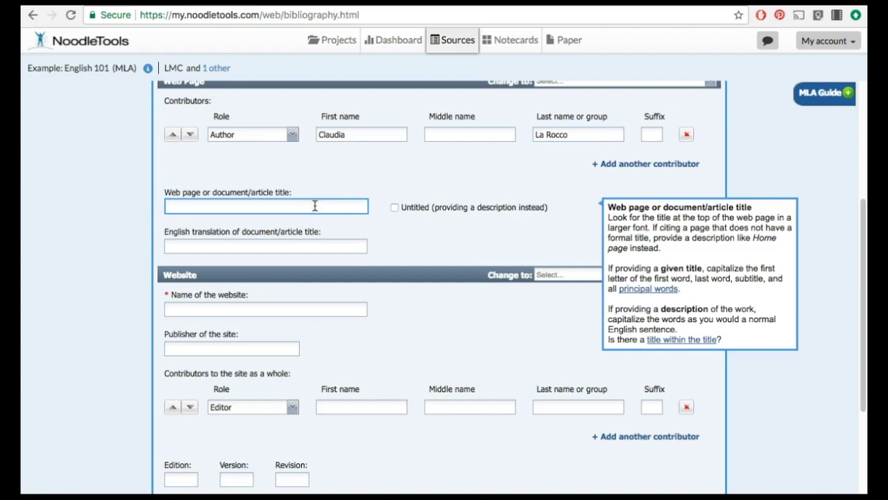
key("ctrl+v")
left_click(306, 204)
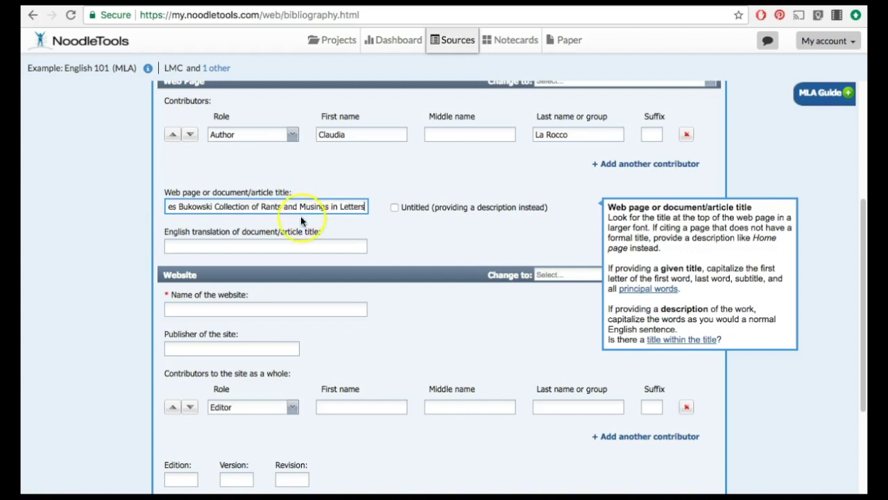
Enter The New York Times as the name of the website and read the guidance on when to leave the publisher blank.
scroll(294, 280, "down", 1)
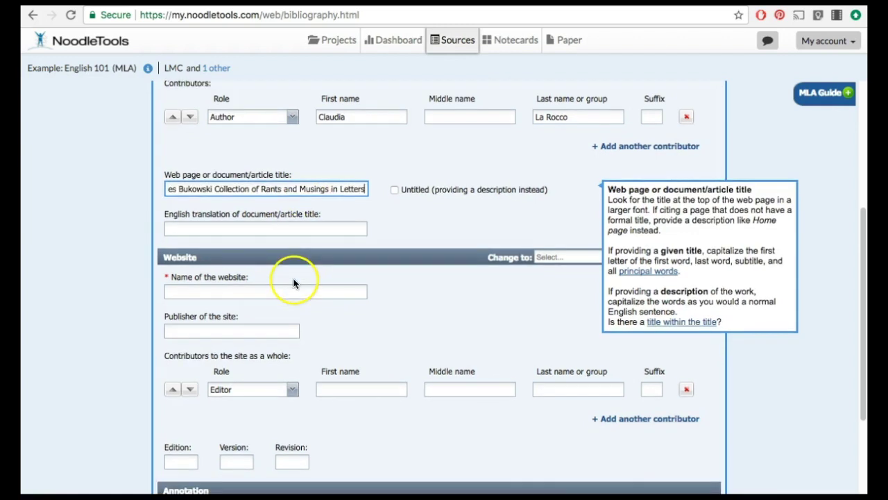
left_click(292, 288)
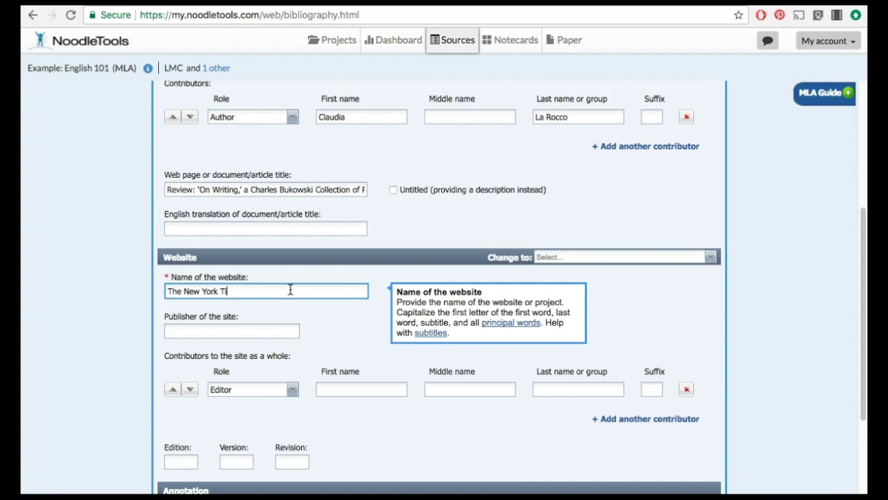
left_click(279, 329)
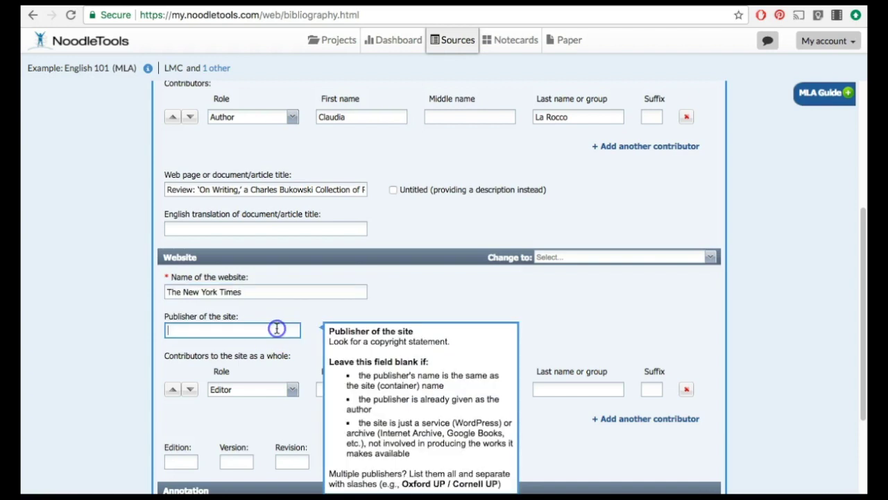
scroll(342, 352, "down", 2)
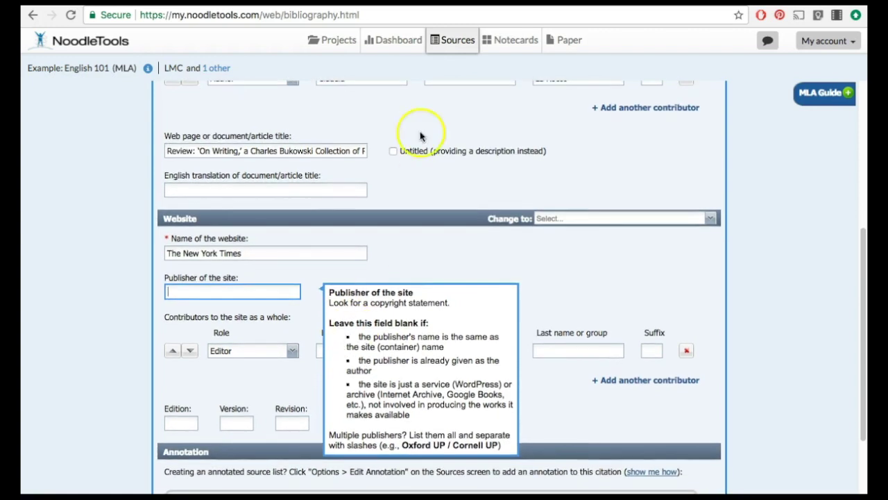
scroll(410, 314, "down", 1)
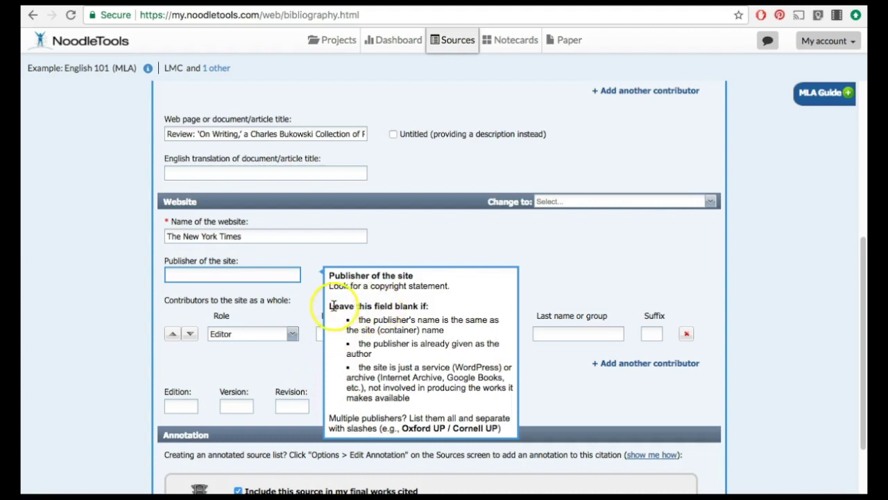
left_click_drag(328, 306, 432, 329)
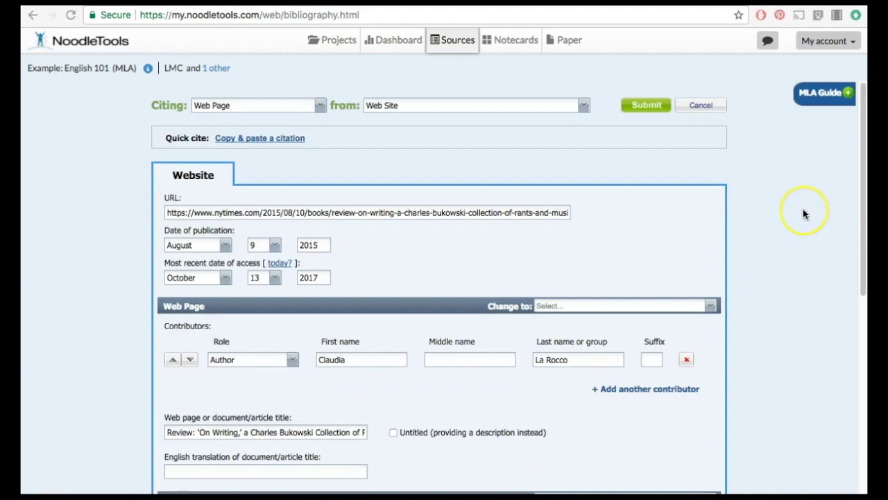
Review the rest of the form, including the annotation note, and submit the web page citation to the sources list.
scroll(803, 209, "down", 2)
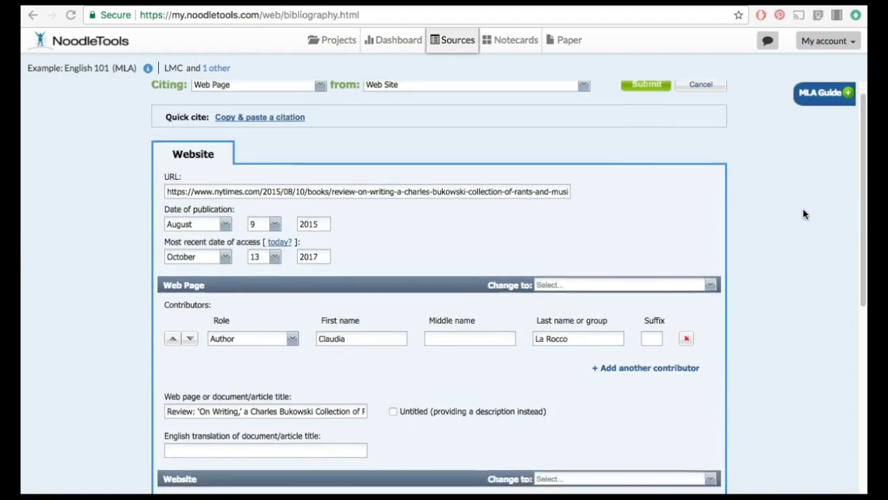
scroll(804, 214, "down", 5)
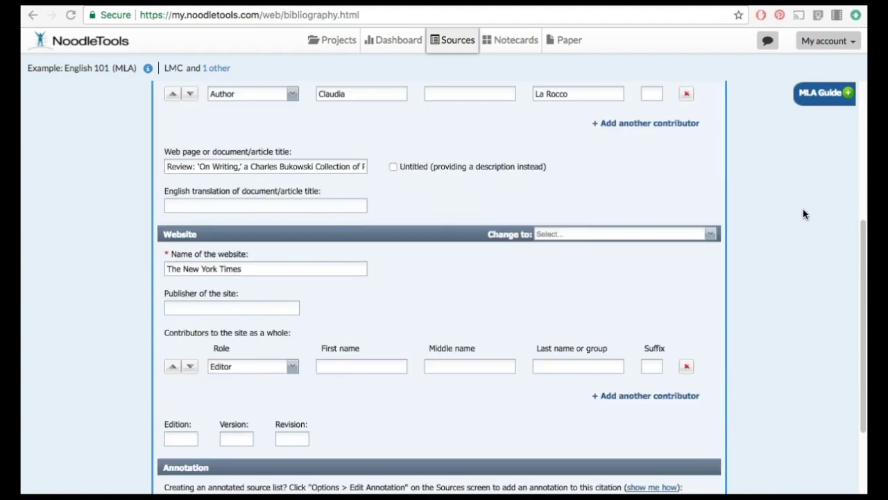
scroll(803, 214, "down", 1)
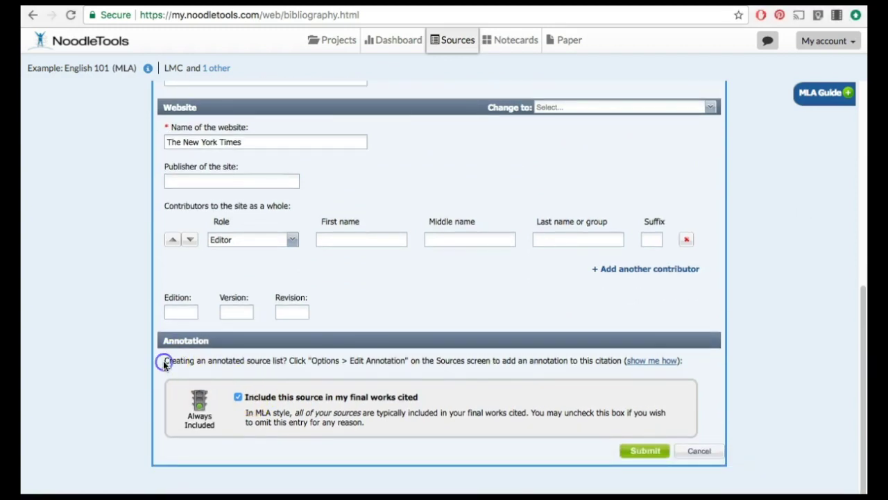
left_click_drag(163, 360, 620, 360)
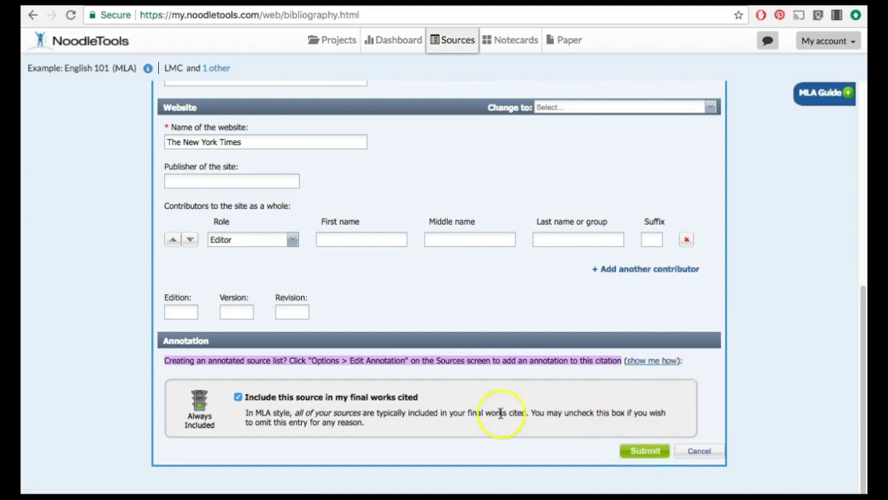
left_click(638, 451)
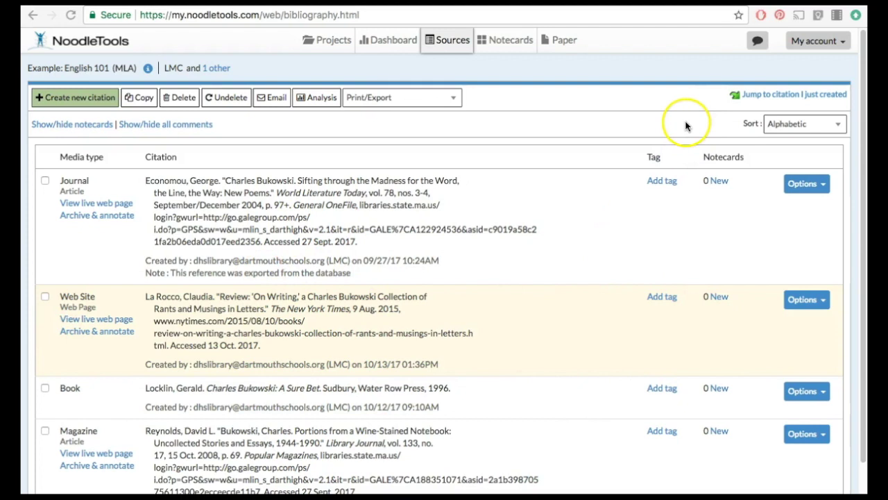
scroll(658, 247, "down", 1)
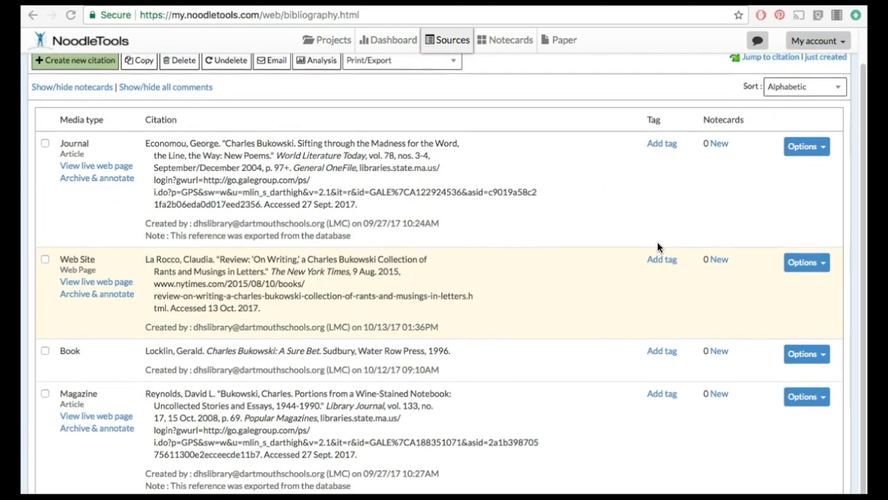
scroll(659, 246, "up", 1)
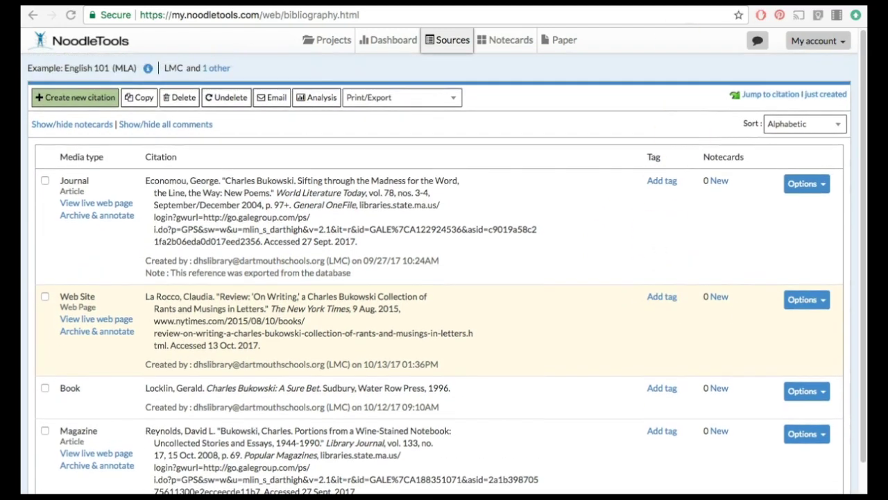